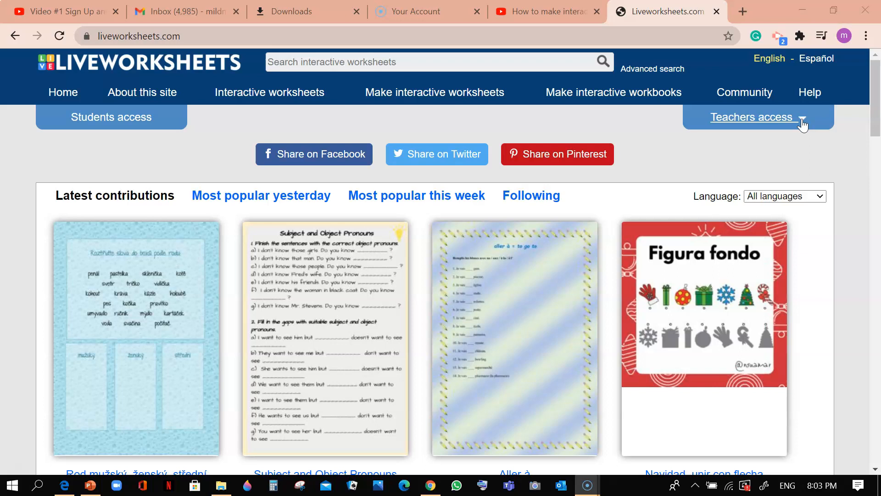
Sign in through the teachers access form with the account e-mail and password
left_click(802, 121)
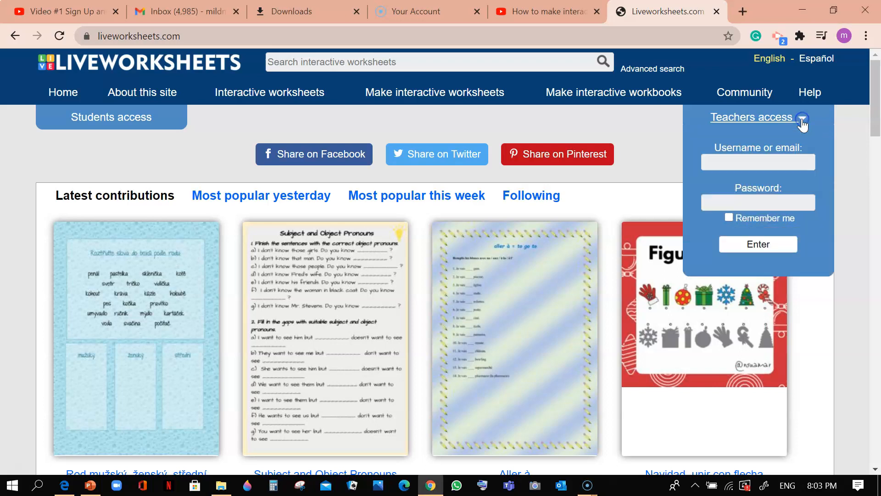
left_click(760, 165)
left_click(758, 186)
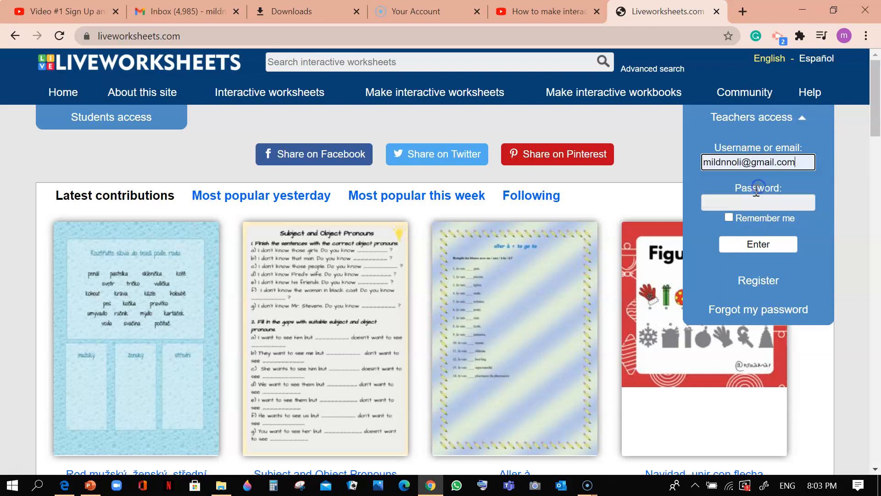
left_click(752, 202)
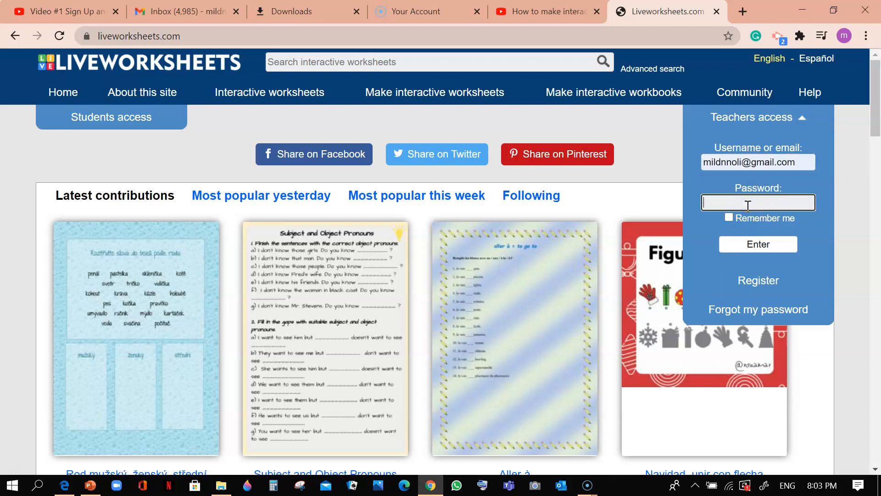
type("••••••••••")
key("Return")
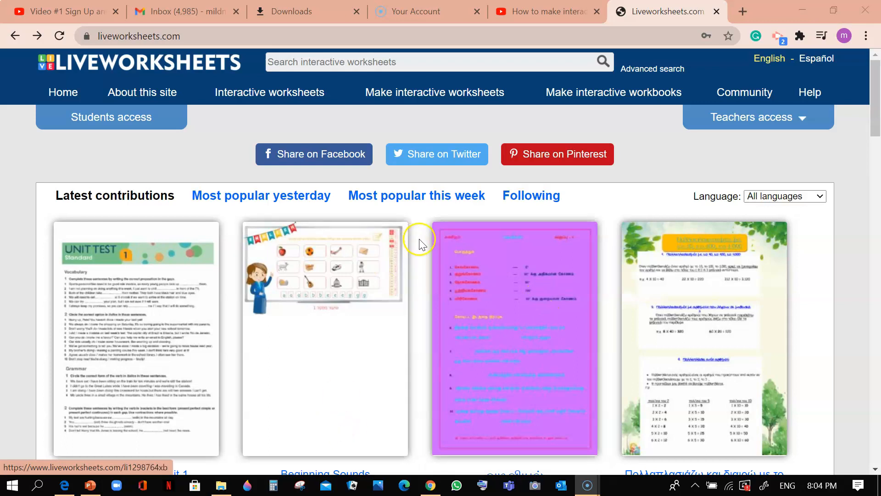
Open the interactive worksheet maker to get started on a new worksheet
mouse_move(465, 98)
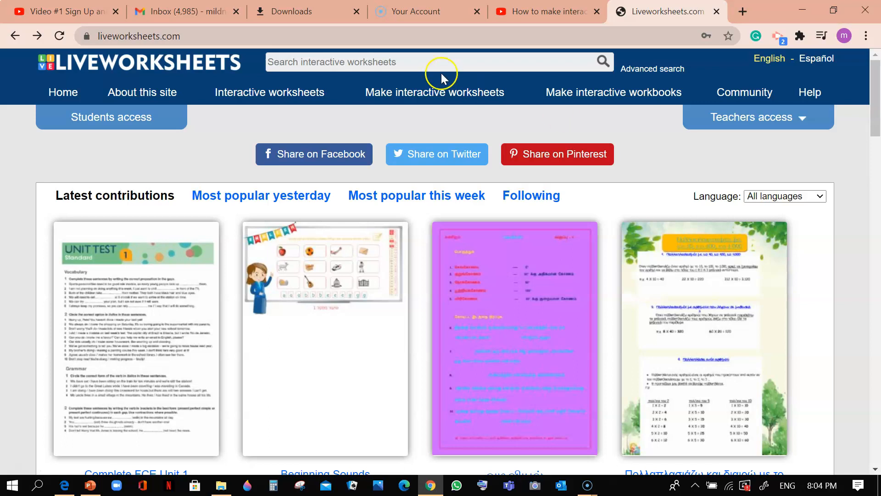
left_click(466, 95)
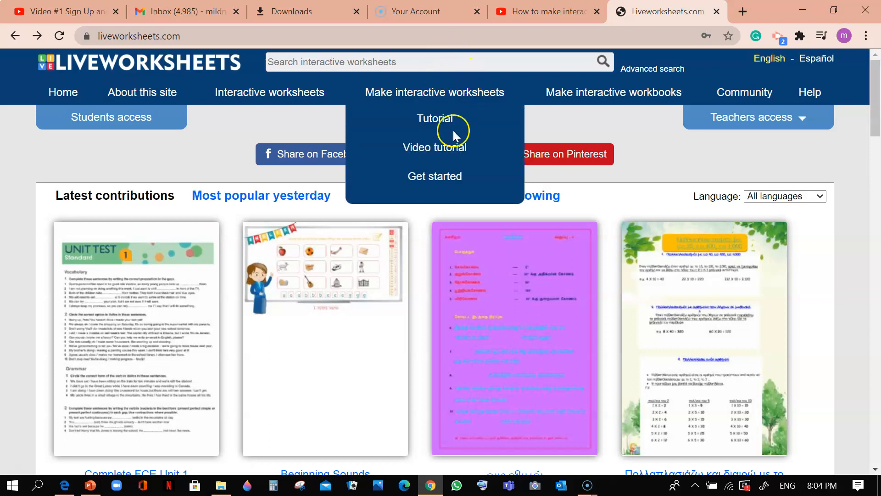
left_click(455, 182)
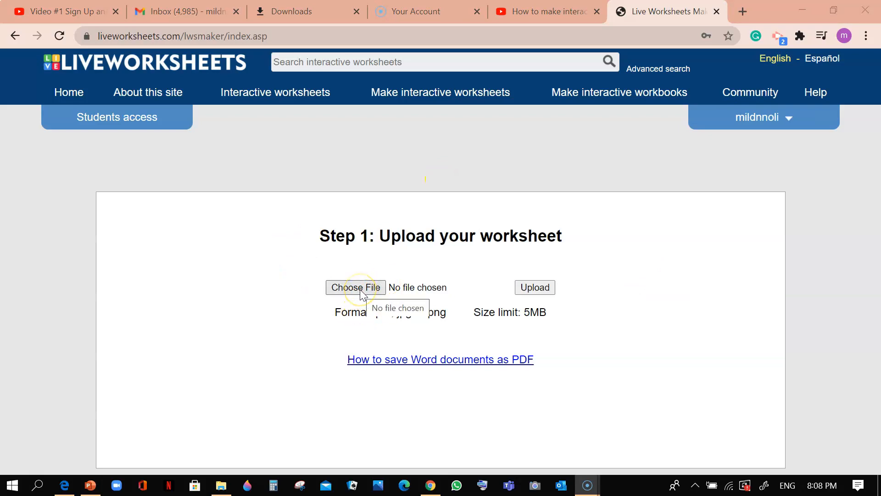
Upload the "place value wkst" image from the Pictures folder as the worksheet
left_click(360, 290)
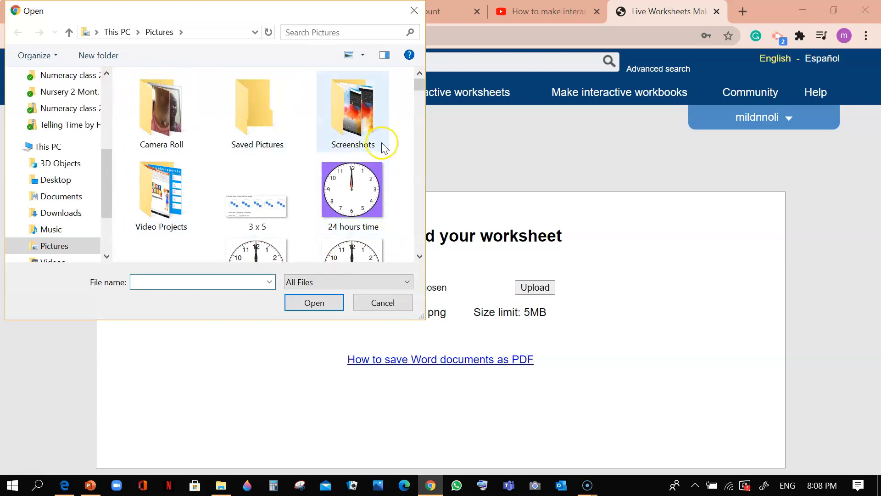
mouse_move(419, 89)
left_mouse_down()
mouse_move(403, 239)
mouse_move(400, 186)
left_mouse_up()
left_click(171, 208)
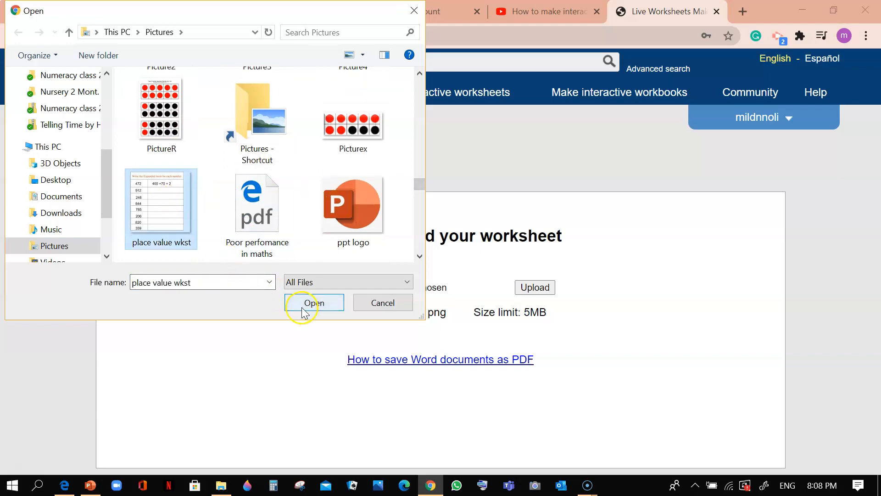
left_click(306, 307)
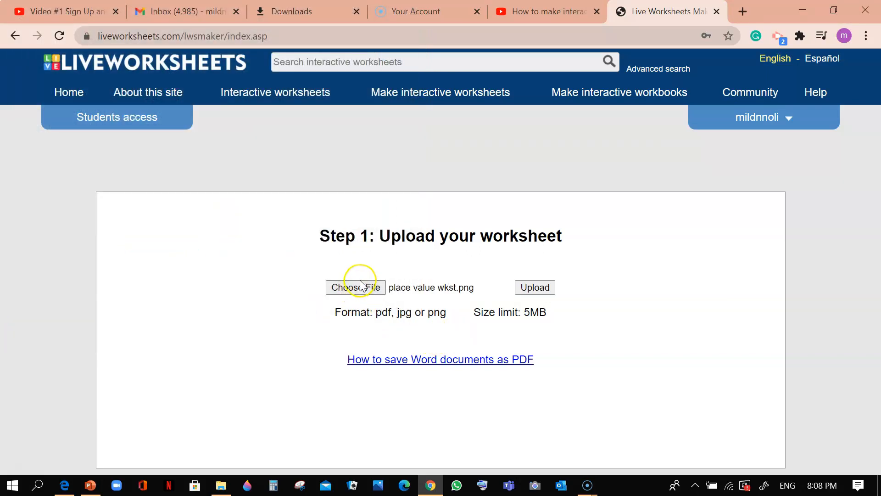
left_click(550, 297)
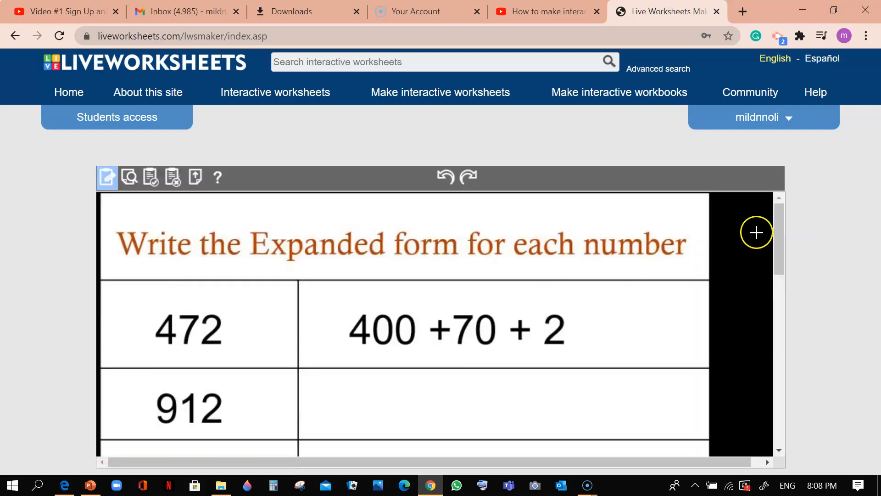
Draw an answer text box filling the blank cell beside 912 and enter 900+10+2 as its correct answer
left_click_drag(779, 241, 803, 274)
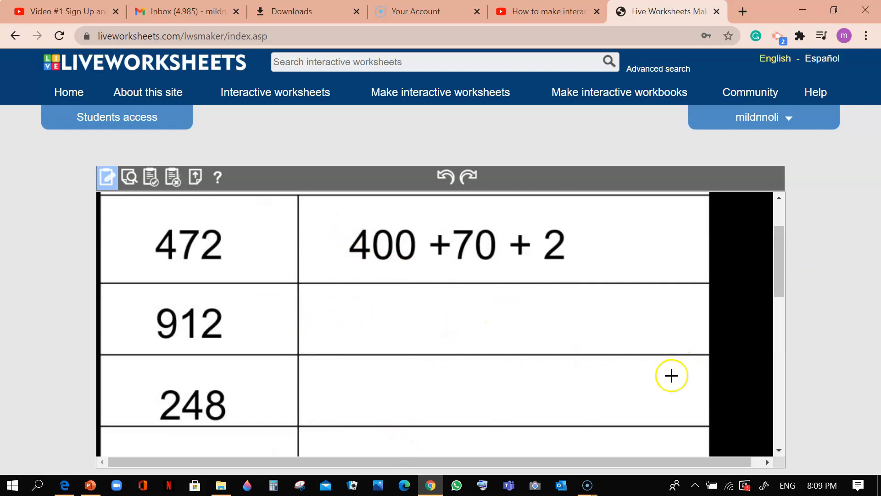
scroll(777, 277, "up", 2)
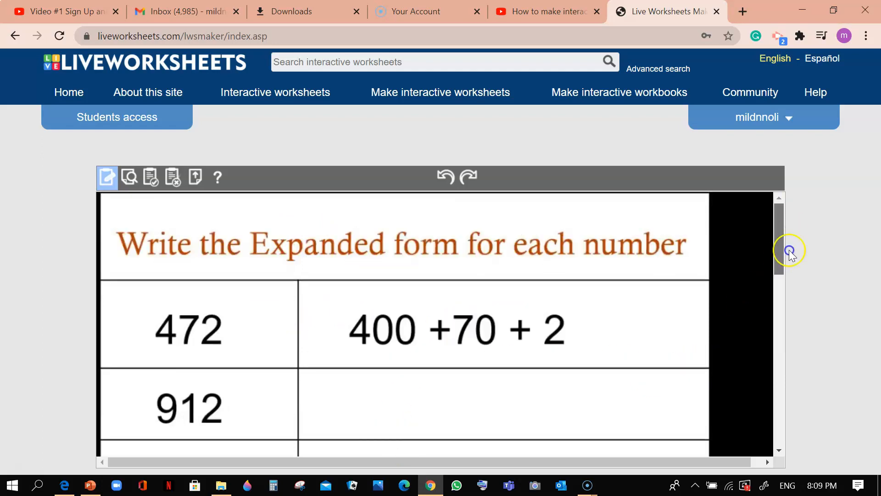
scroll(791, 234, "down", 2)
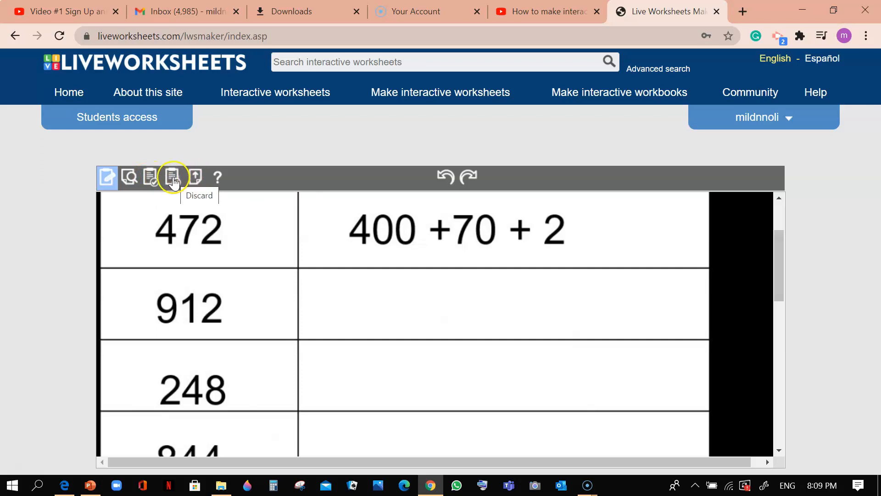
left_click(110, 180)
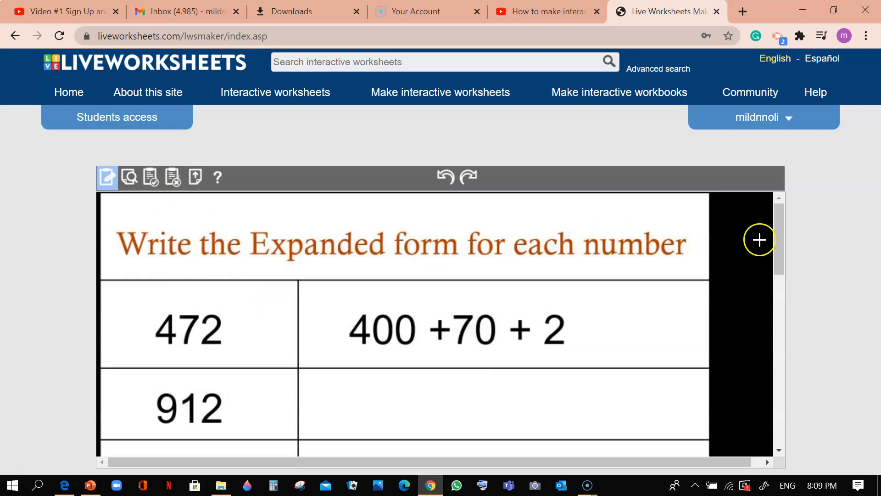
left_click_drag(779, 246, 781, 274)
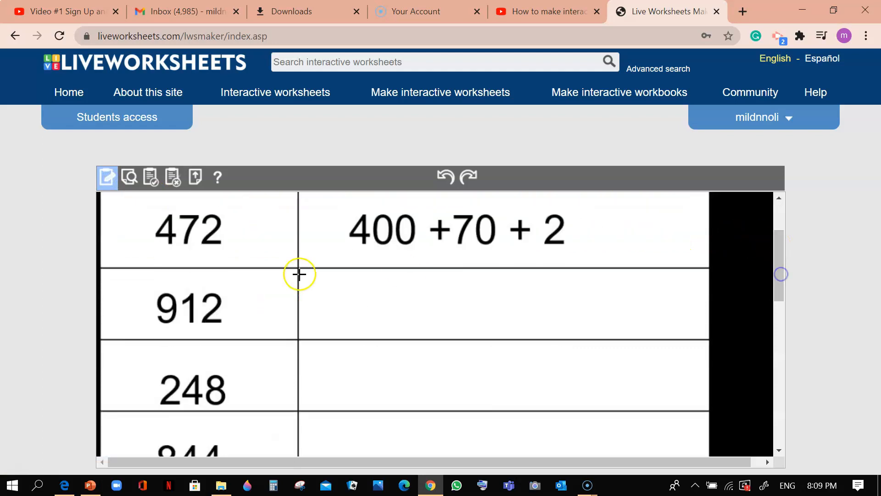
mouse_move(300, 271)
left_mouse_down()
mouse_move(476, 334)
mouse_move(707, 338)
left_mouse_up()
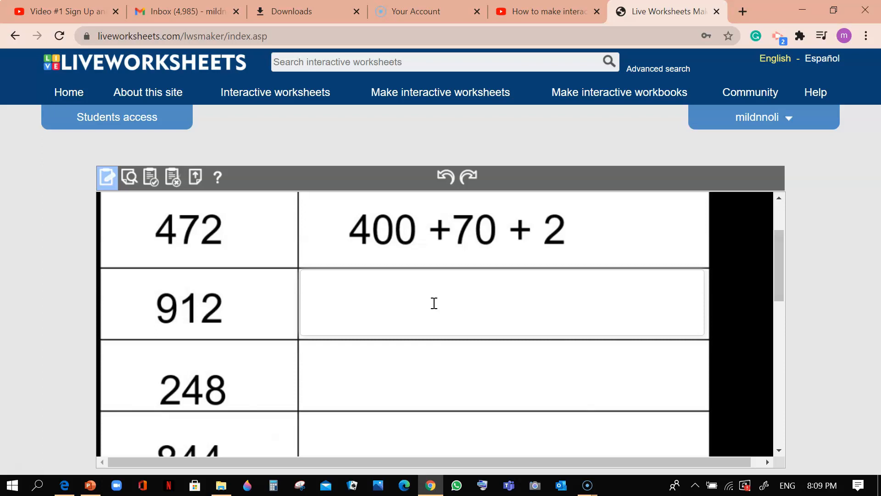
left_click(315, 275)
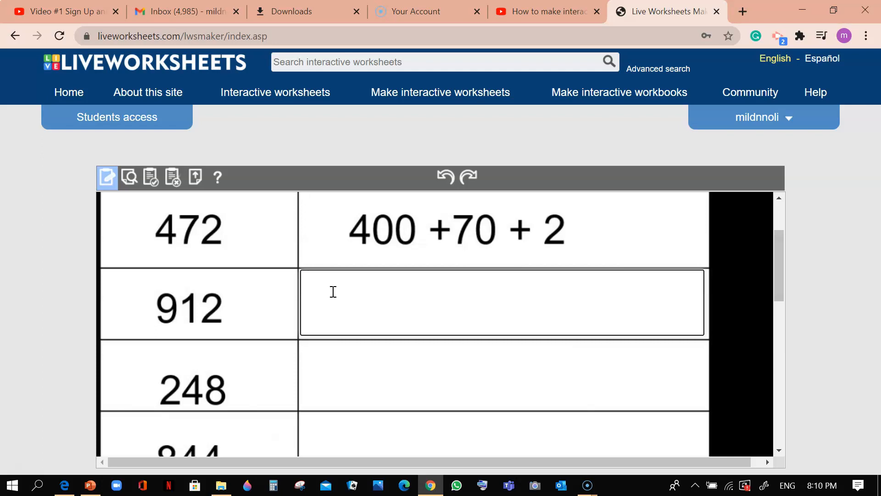
left_click(333, 291)
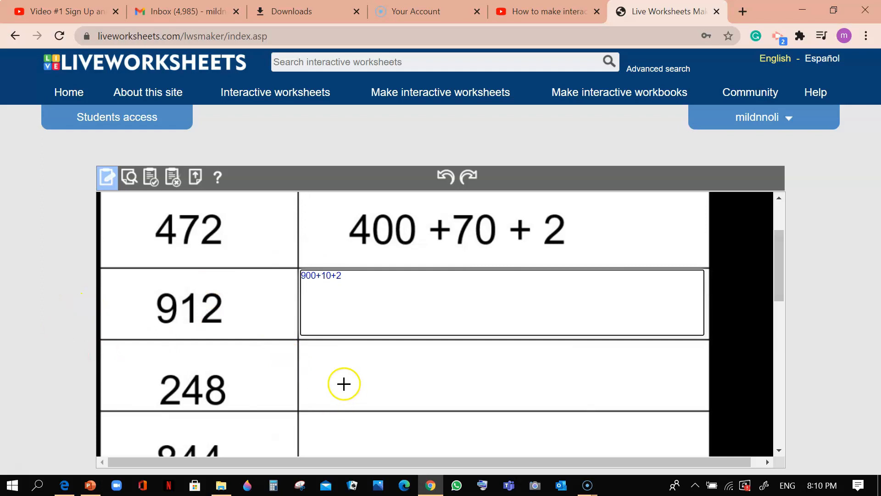
Draw an answer text box in the blank cell beside 248 and enter 200+40+8 as its correct answer
left_click(109, 179)
mouse_move(307, 347)
left_mouse_down()
mouse_move(469, 386)
mouse_move(690, 409)
left_mouse_up()
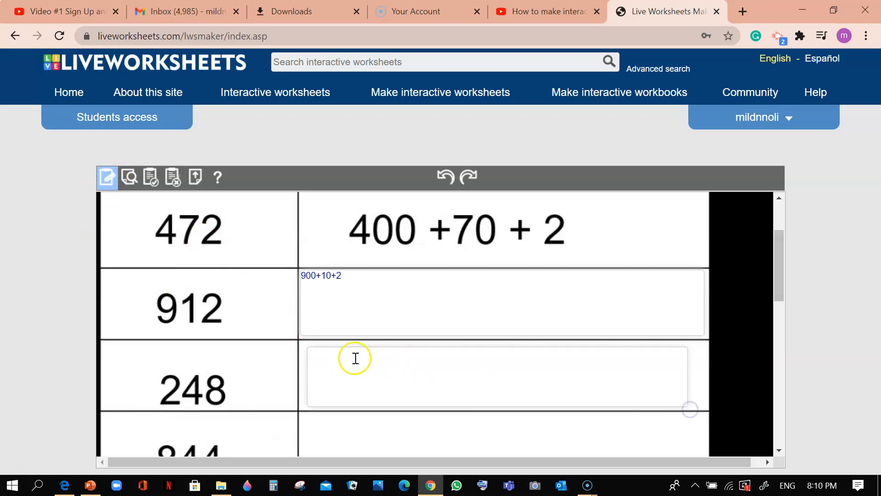
left_click(302, 353)
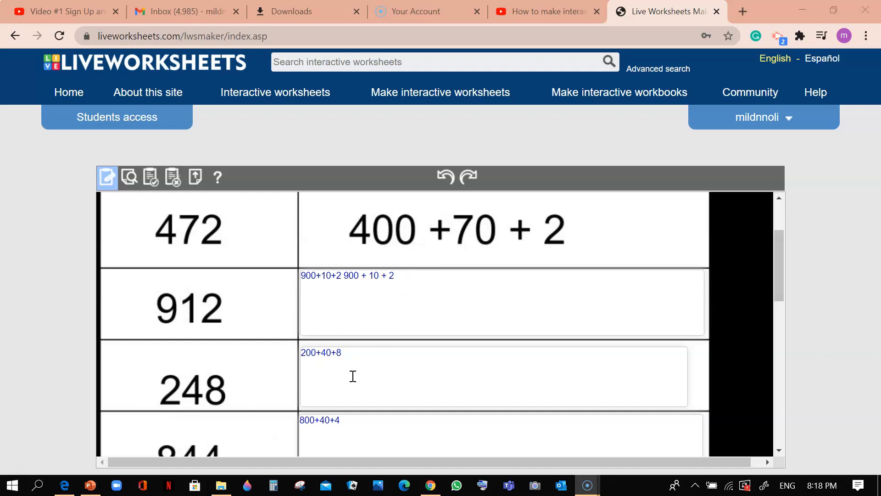
Preview the worksheet and fill in the answer box beside 912 with 900 + 10 + 2
left_click(128, 183)
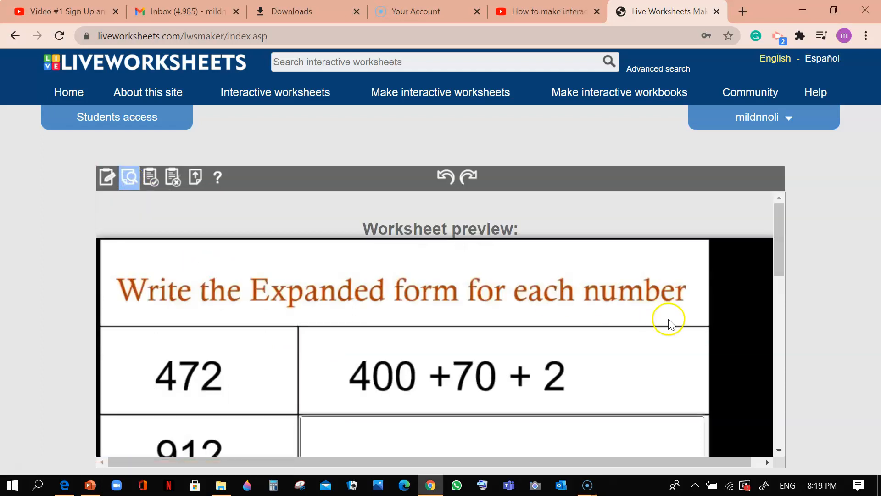
left_click_drag(779, 248, 784, 305)
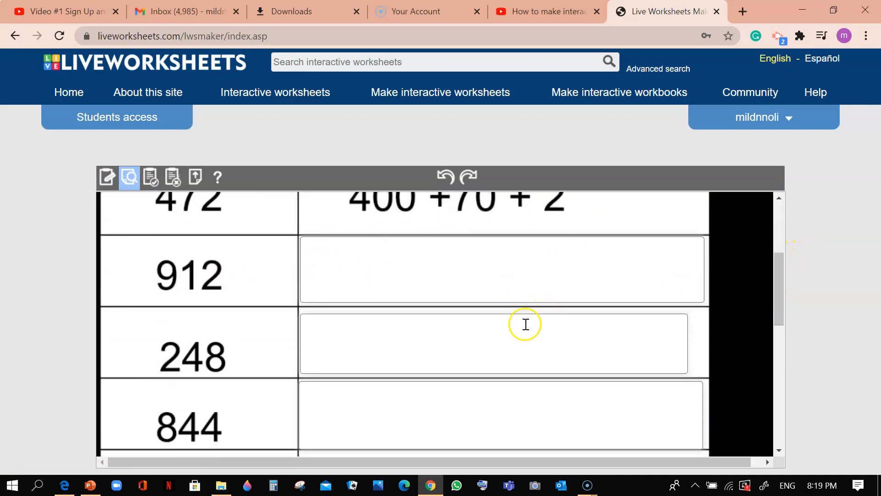
left_click(323, 248)
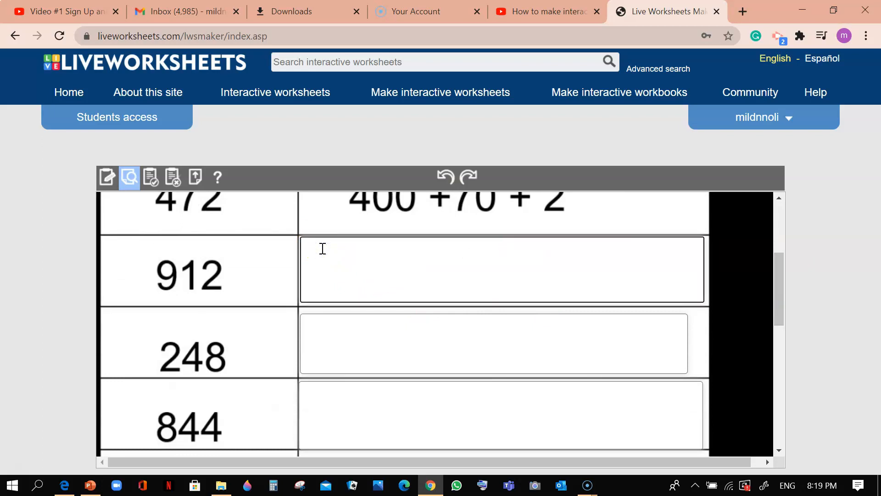
type("99")
key("BackSpace")
type("00 + 10 + 2")
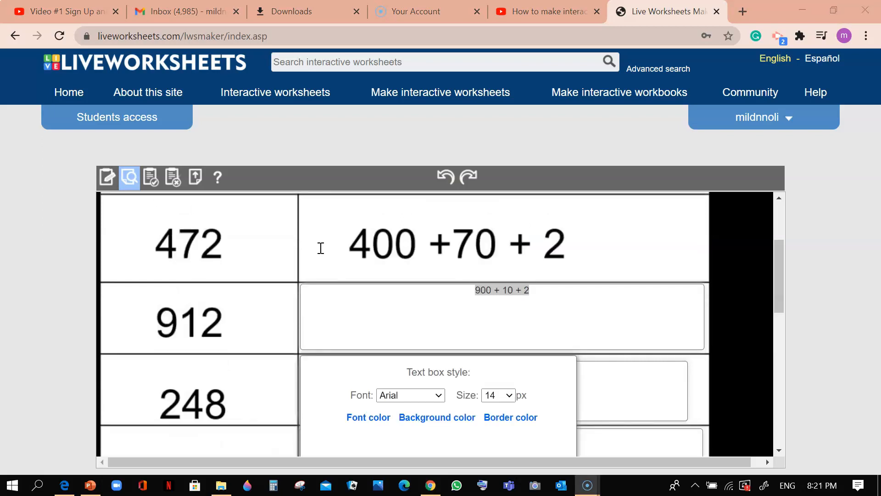
Set the text box font to Cherry Cream Soda for the answer beside 912
key("alt+Tab")
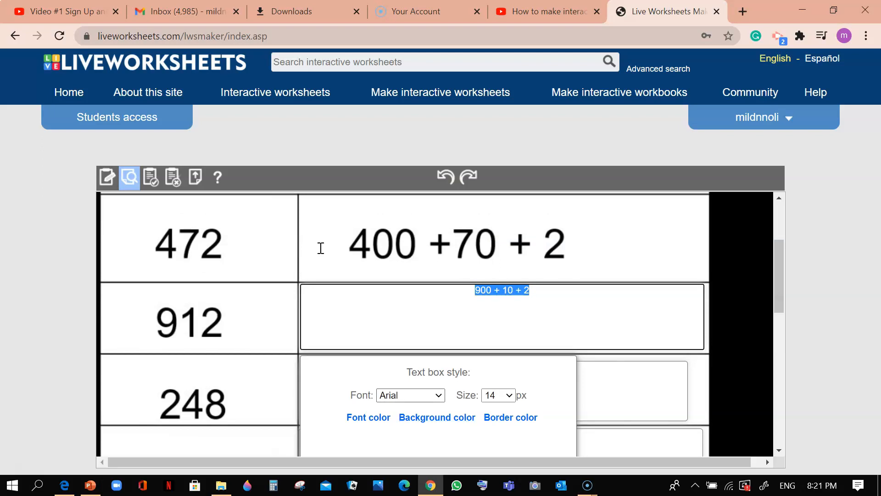
left_click(411, 395)
scroll(456, 193, "down", 1)
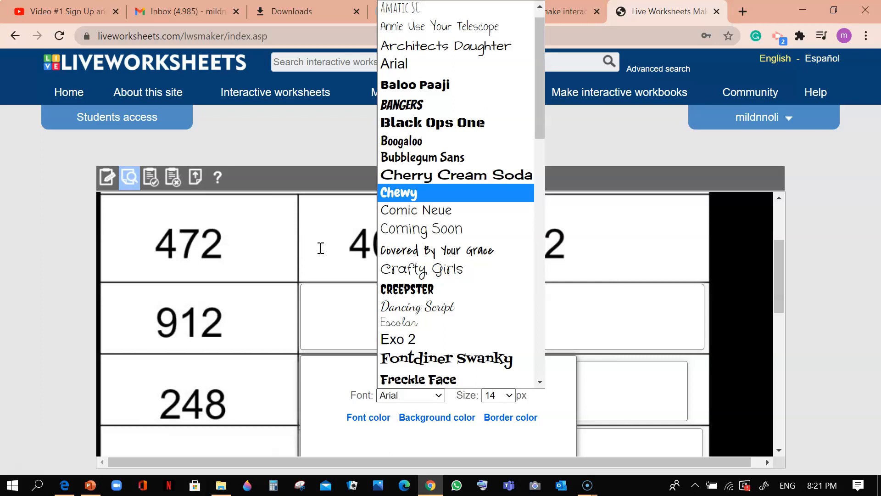
key("Up")
key("Up")
key("Down")
key("Return")
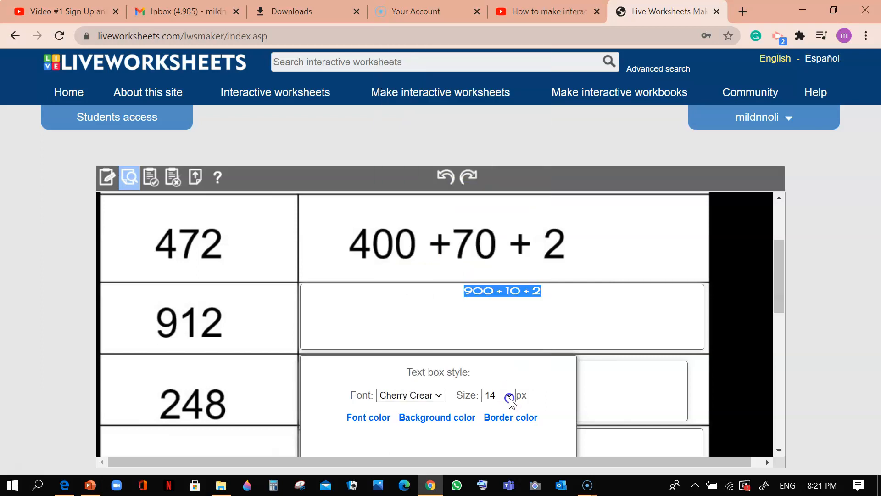
Try font sizes of 22 and 40 px for the text box, settling on 60 px
left_click(507, 395)
left_click(493, 280)
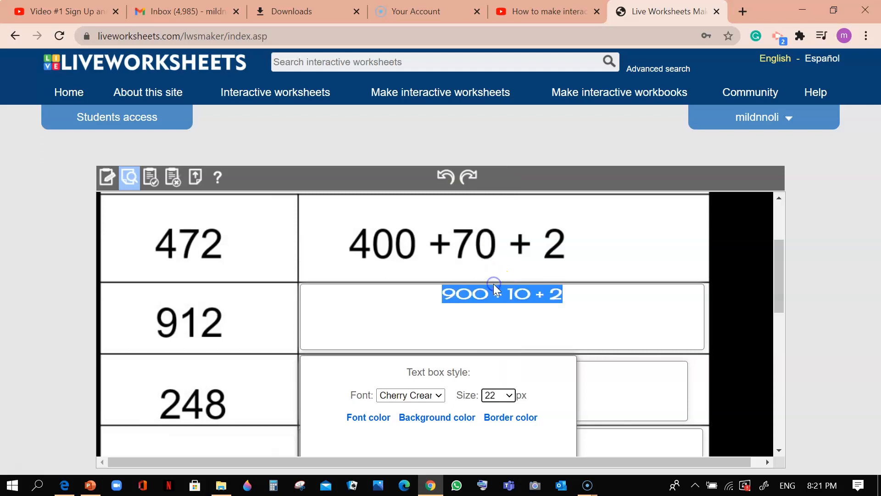
left_click(507, 395)
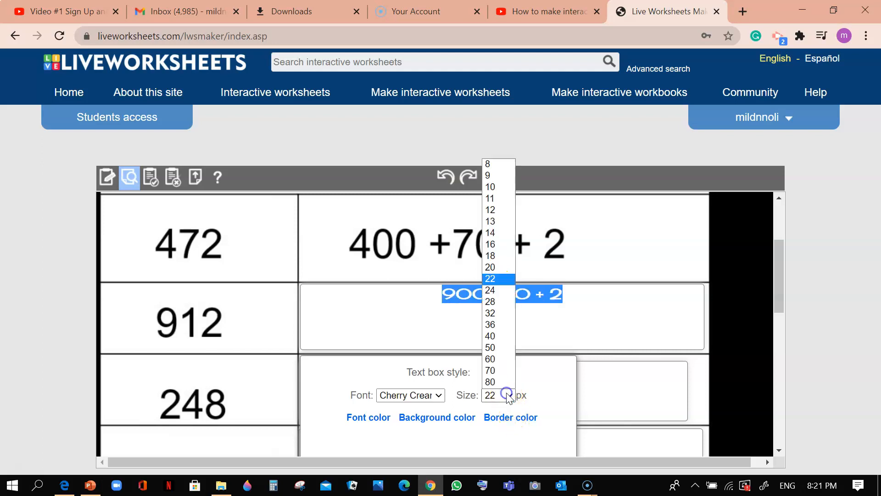
left_click(488, 338)
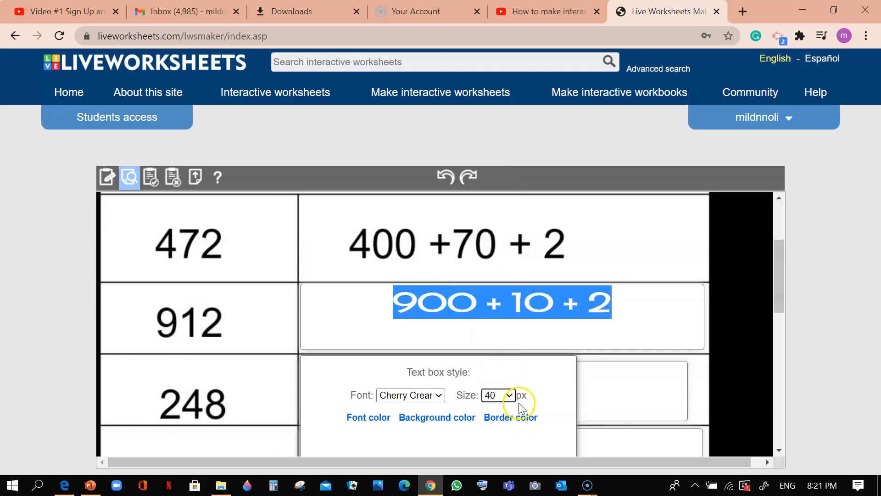
left_click(507, 395)
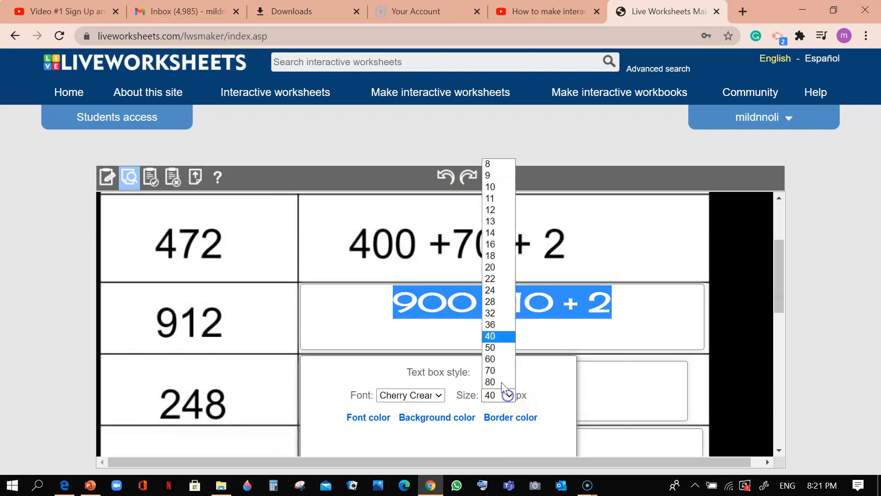
left_click(490, 359)
Apply the text box style to the whole worksheet and save the changes
left_click_drag(777, 265, 786, 324)
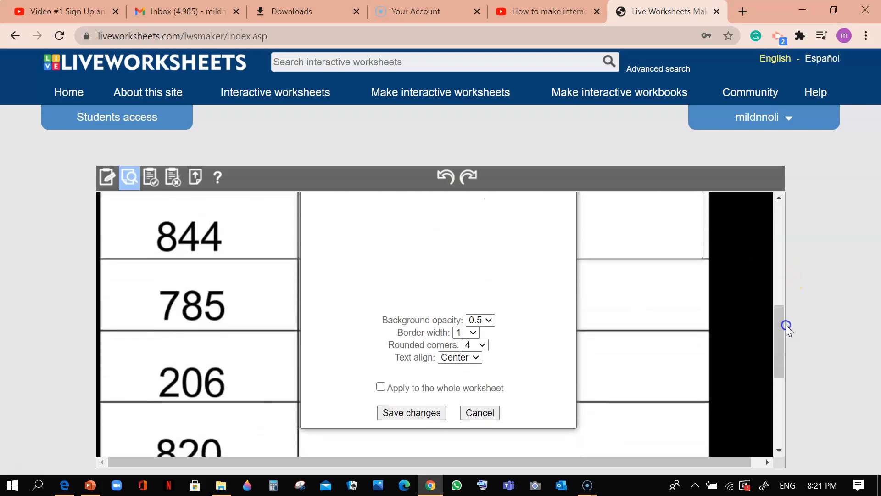
left_click(381, 387)
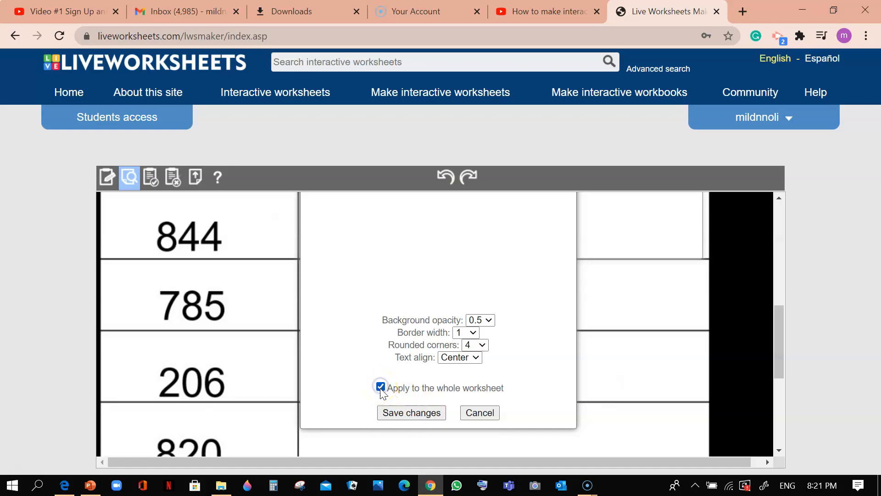
left_click(411, 414)
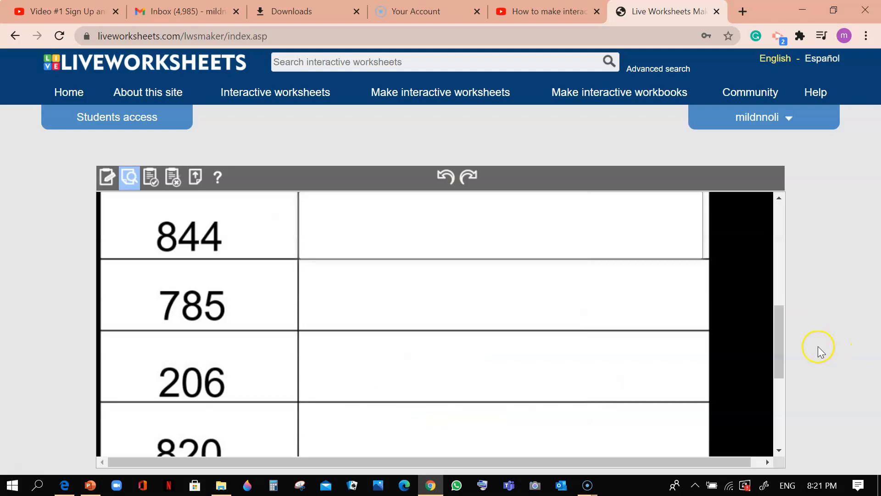
Fill in the answer box beside 248 with 200+40+8 and rewrite the answer beside 912 without spaces as 900+10+2
left_click_drag(779, 358, 784, 294)
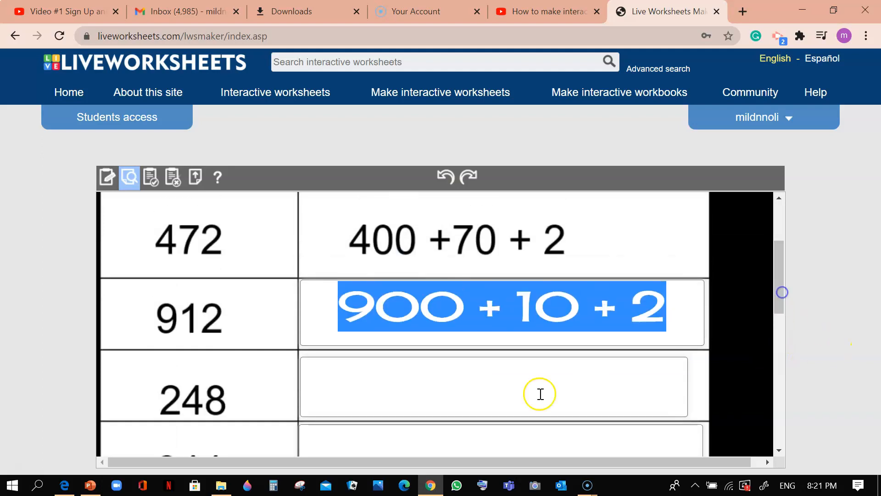
left_click(522, 406)
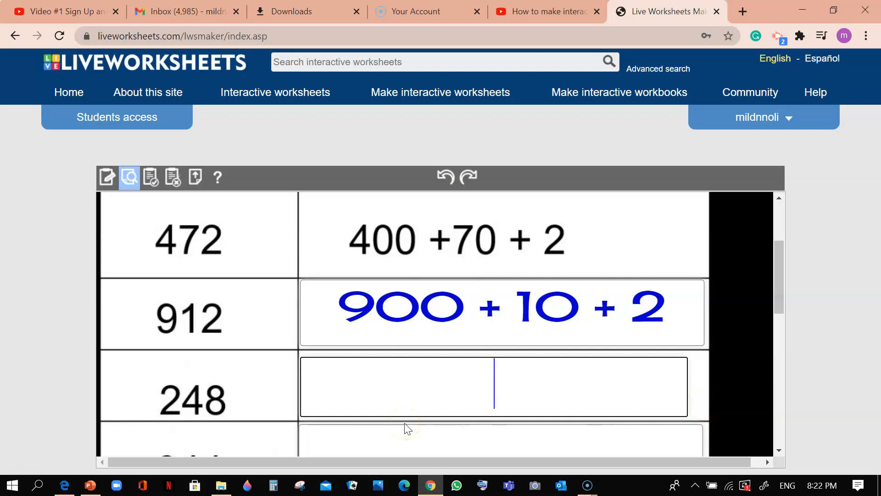
type("200")
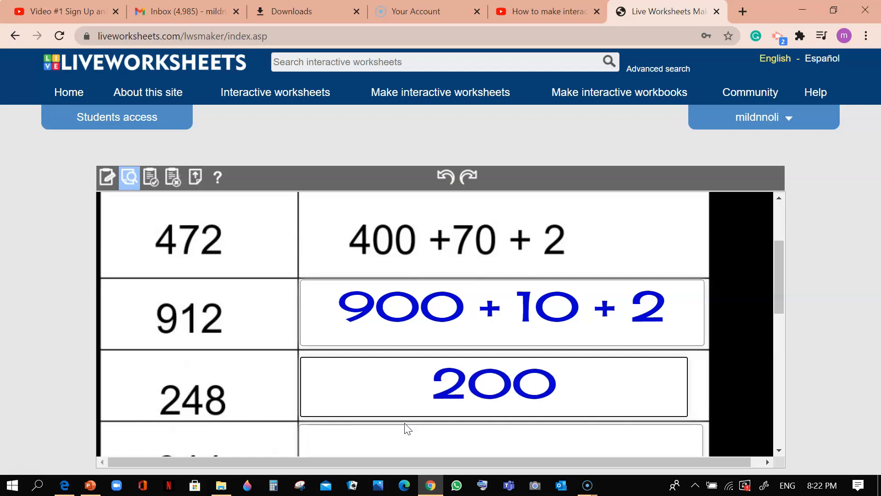
type(" +")
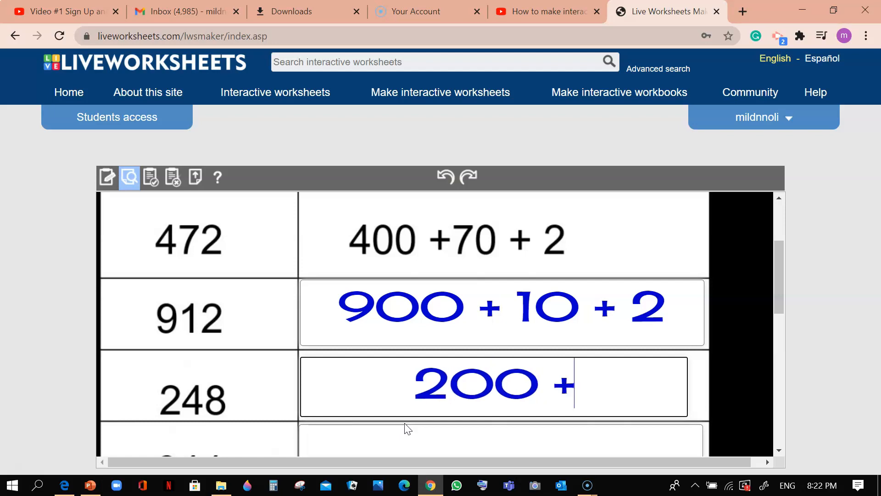
key("BackSpace")
key("BackSpace")
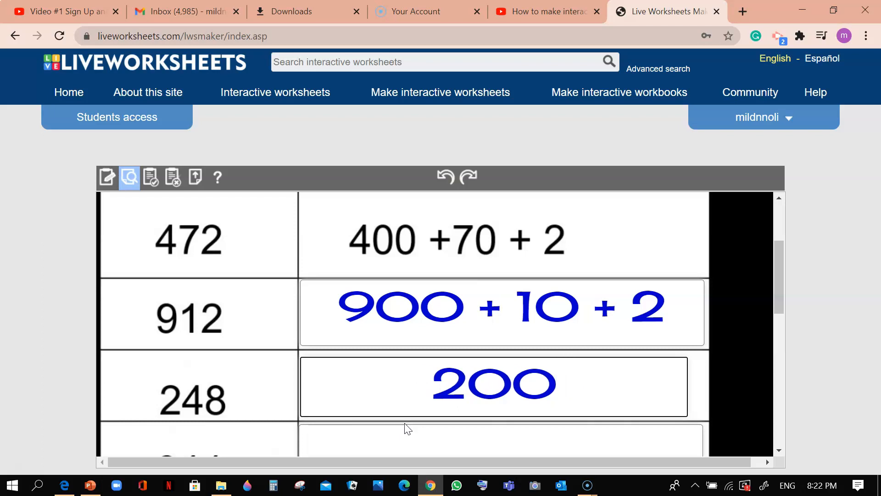
type("+40+8")
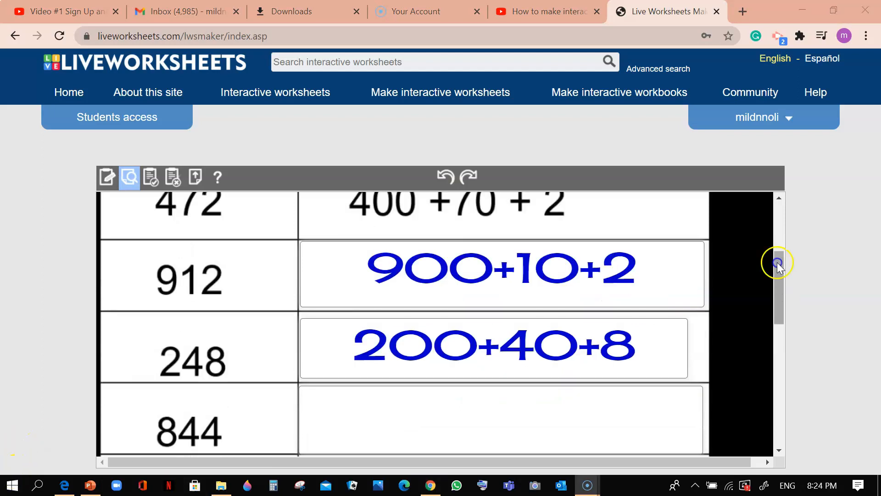
left_click_drag(777, 264, 784, 246)
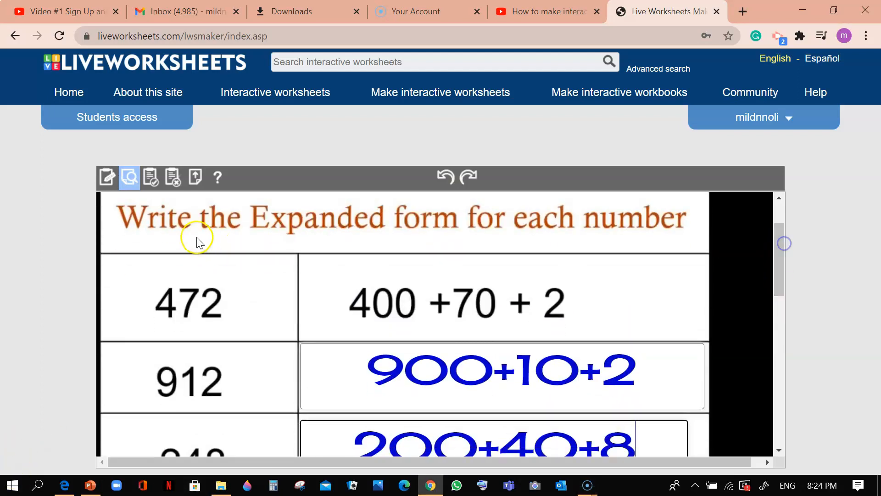
Start saving the worksheet and choose to keep it private instead of sharing it with other teachers
left_click(153, 183)
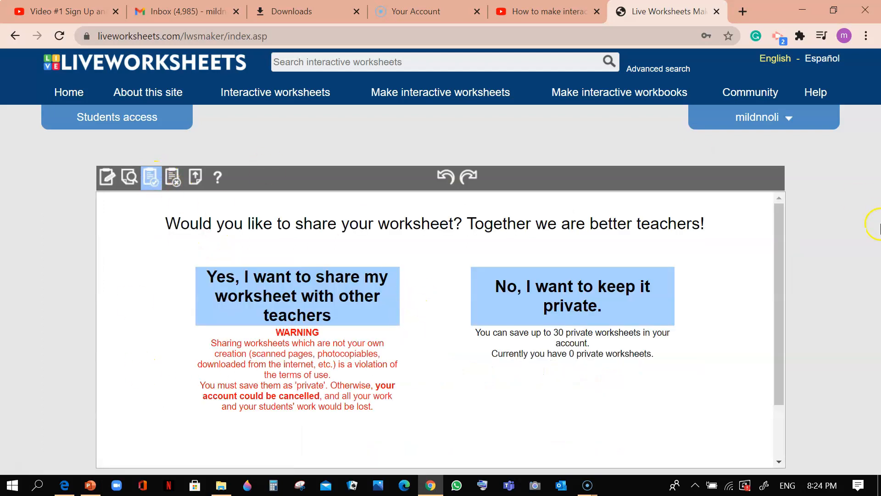
left_click_drag(780, 268, 810, 279)
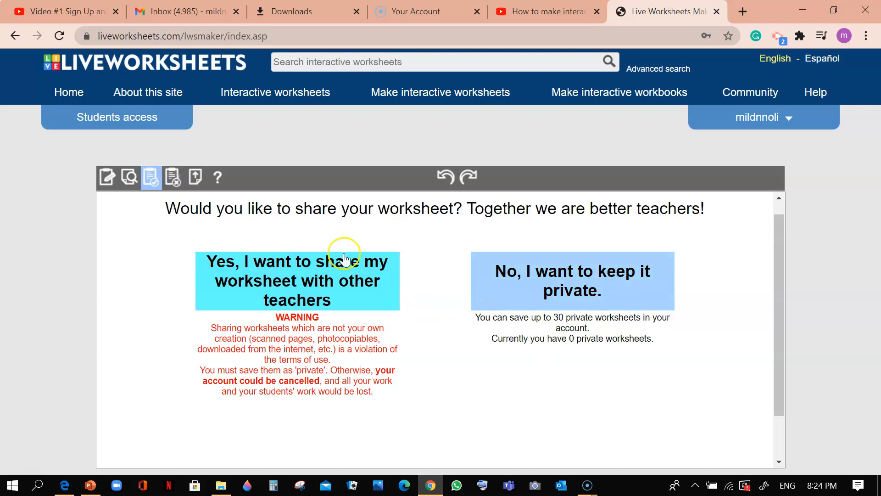
left_click(558, 298)
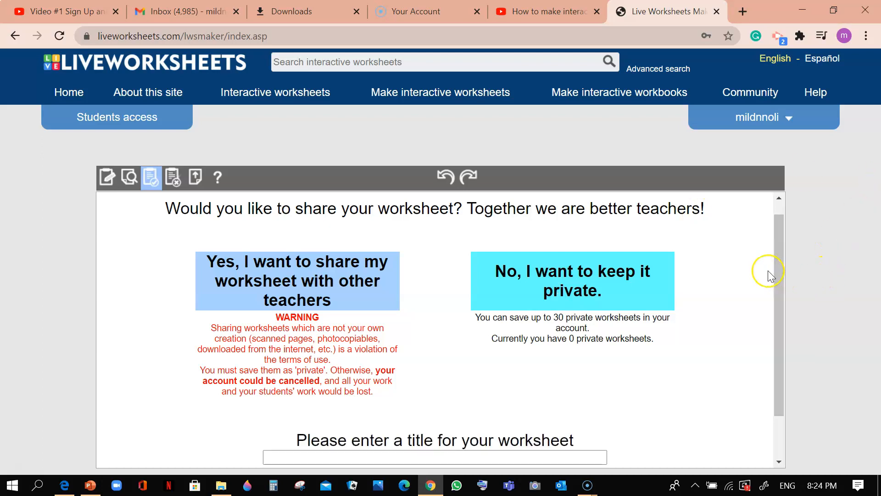
Title the worksheet "Expansion of numbers" and save it to the account
left_click_drag(776, 278, 785, 332)
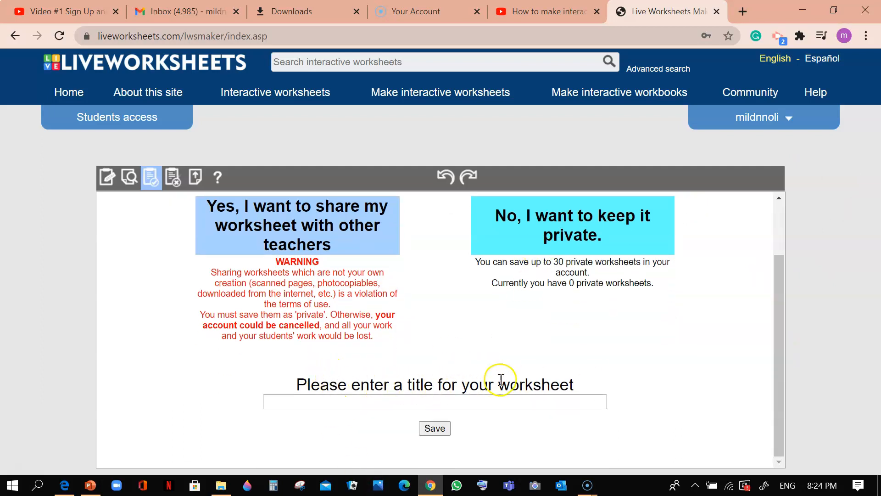
left_click(396, 396)
left_click(397, 395)
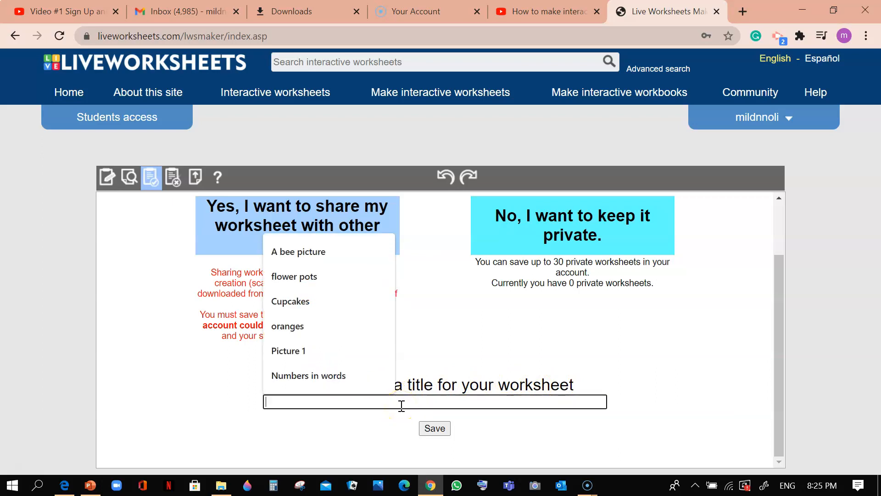
type("Expa")
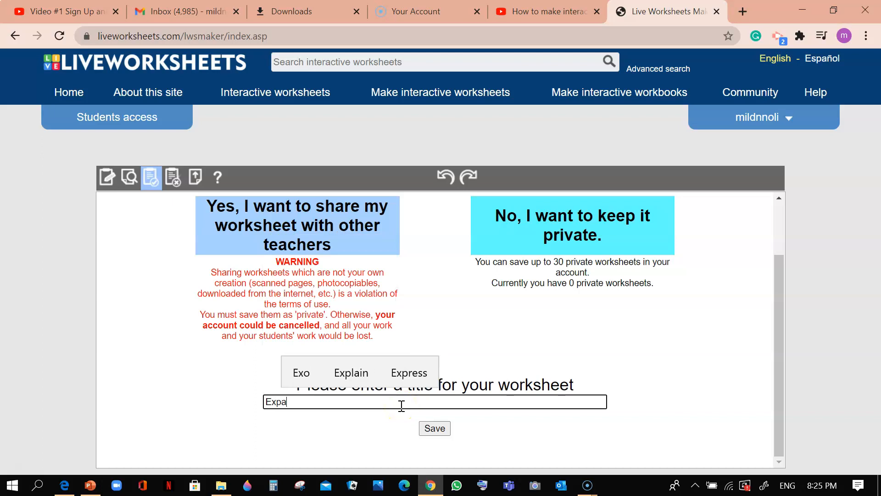
type("nsion of numbers")
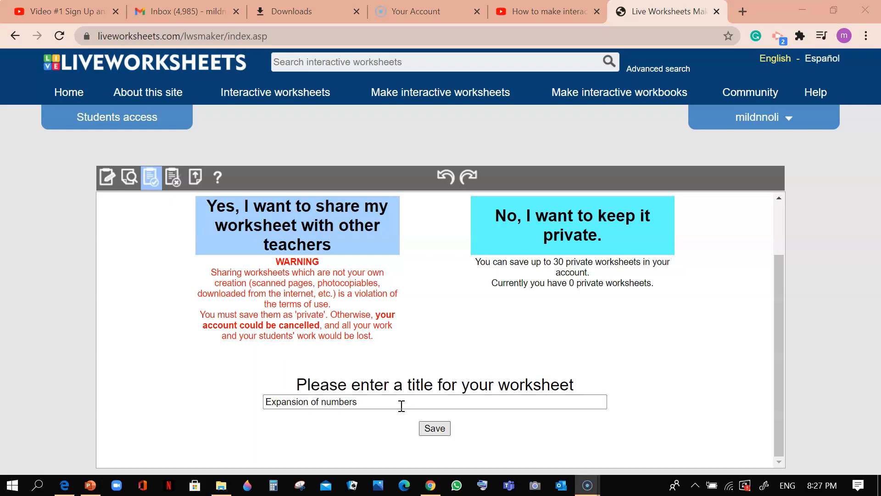
key("Return")
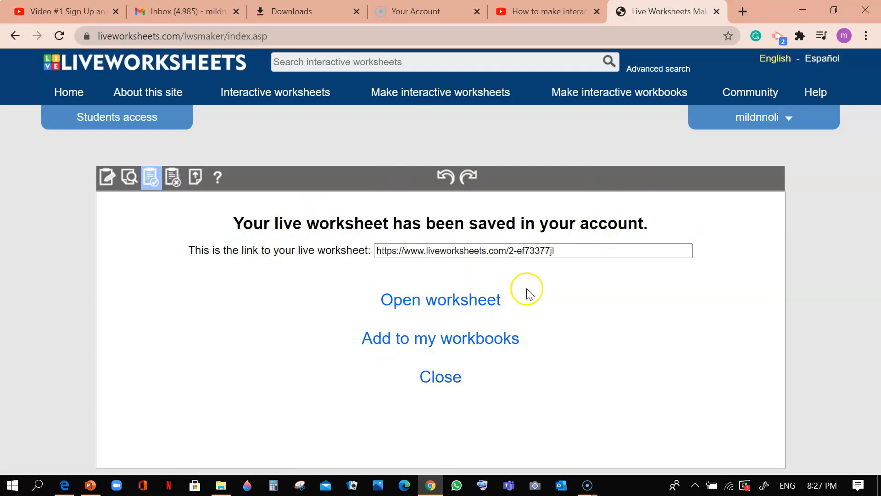
Open the saved worksheet and look over its page and sharing options
left_click(790, 119)
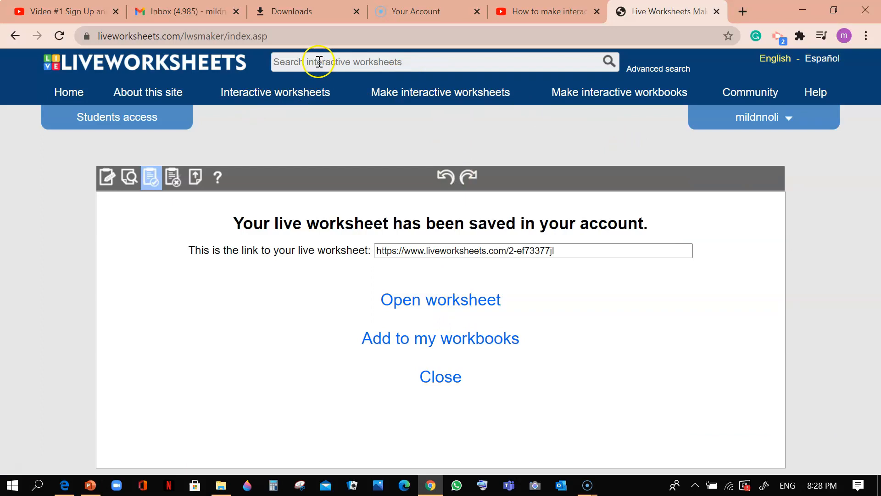
left_click(422, 298)
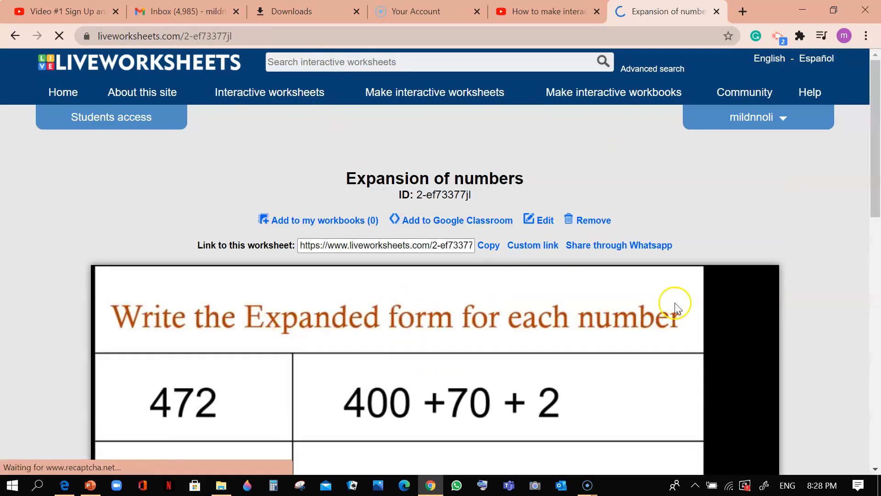
mouse_move(874, 161)
left_mouse_down()
mouse_move(874, 246)
mouse_move(878, 130)
mouse_move(879, 268)
mouse_move(867, 148)
mouse_move(868, 170)
left_mouse_up()
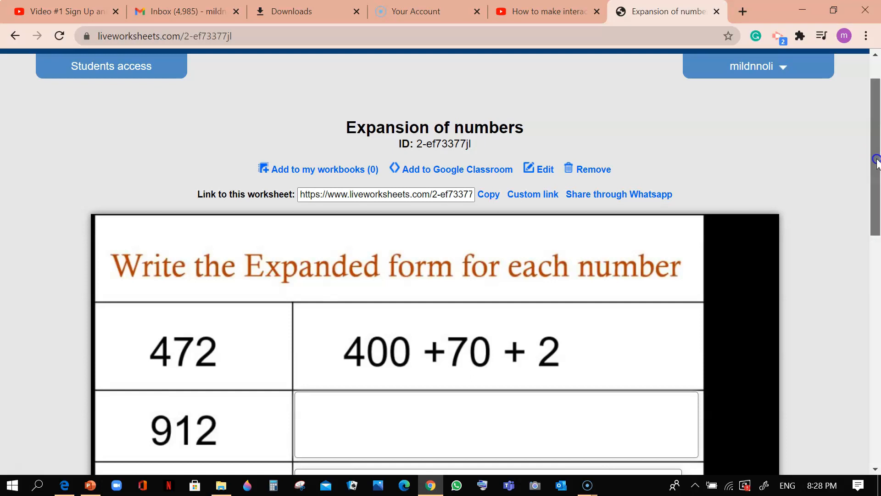
scroll(878, 157, "up", 2)
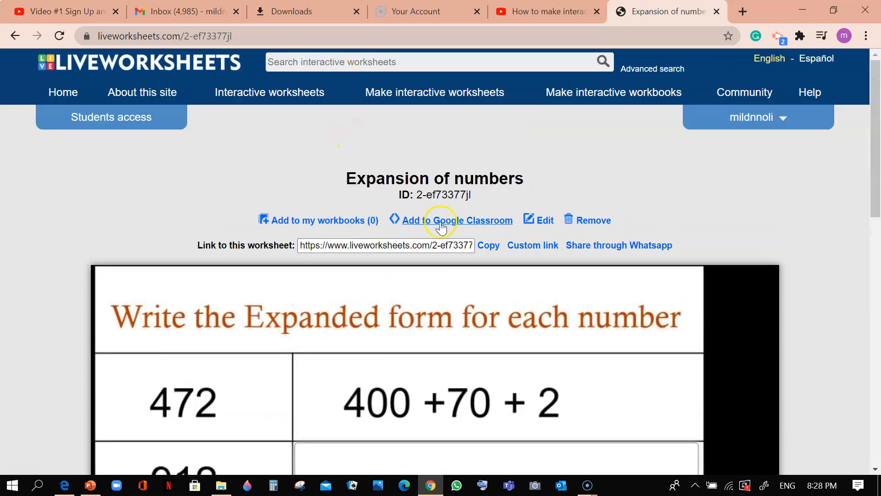
Search the interactive worksheets for "Number in words" and open the My Number worksheet
left_click(360, 65)
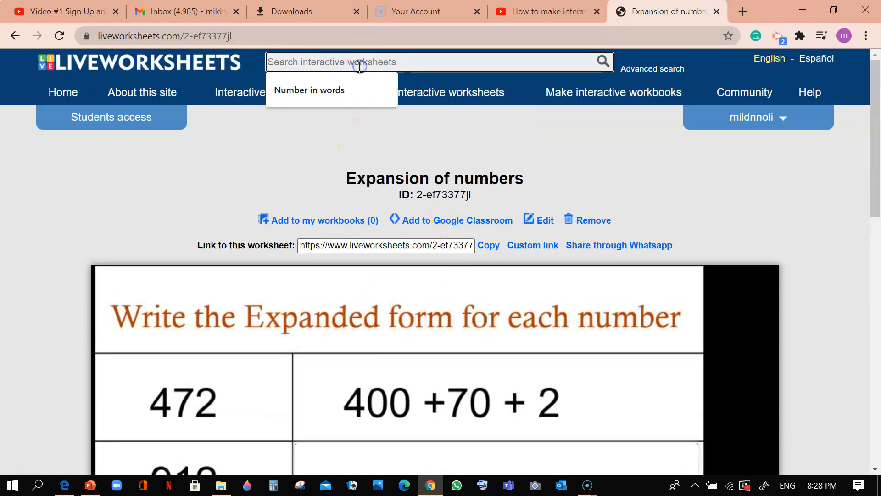
left_click(322, 90)
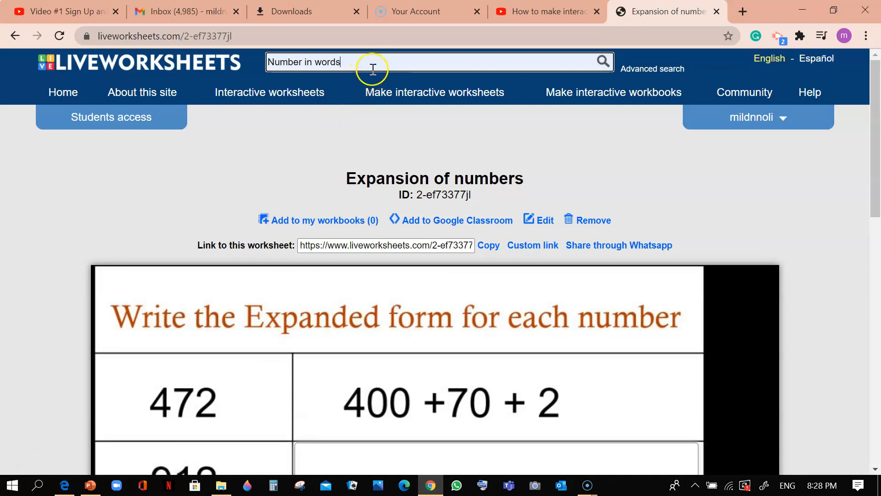
left_click(602, 63)
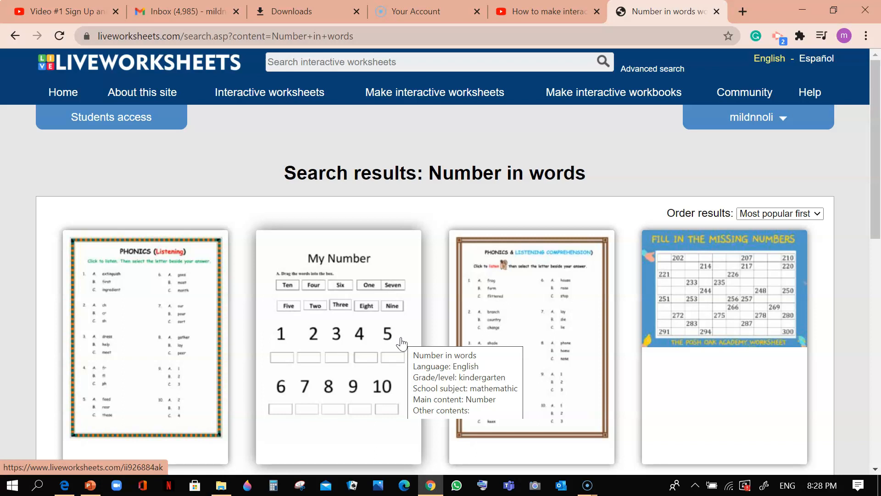
left_click(387, 250)
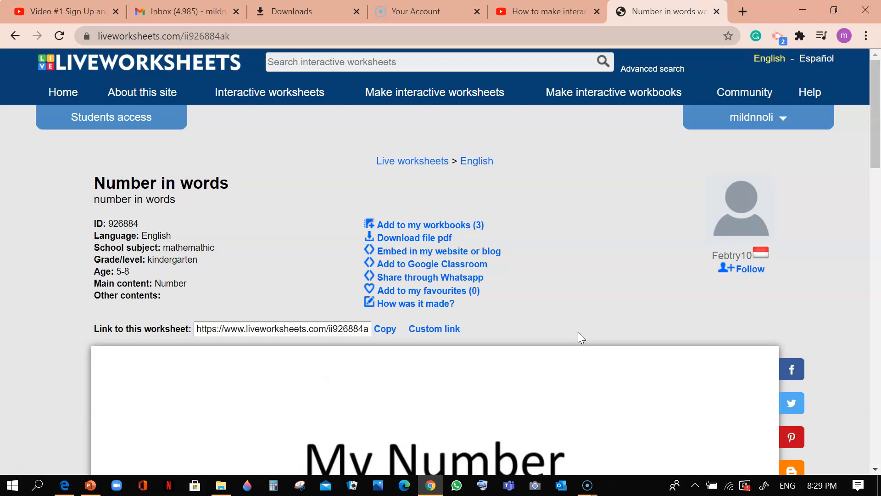
Place each number word in the box under its matching numeral, but put Ten under 1 and One under 10
left_click_drag(875, 149, 877, 271)
left_click_drag(213, 83, 191, 385)
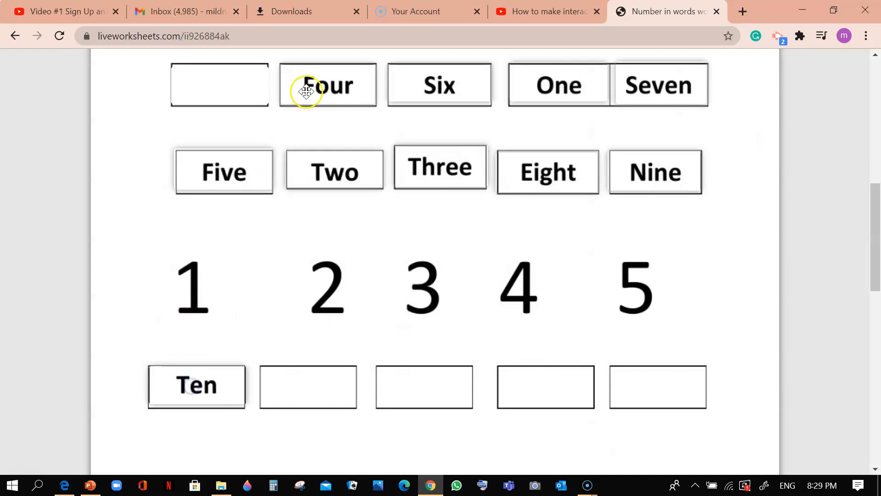
mouse_move(203, 385)
left_mouse_down()
mouse_move(240, 371)
mouse_move(285, 370)
mouse_move(307, 382)
mouse_move(210, 380)
left_mouse_up()
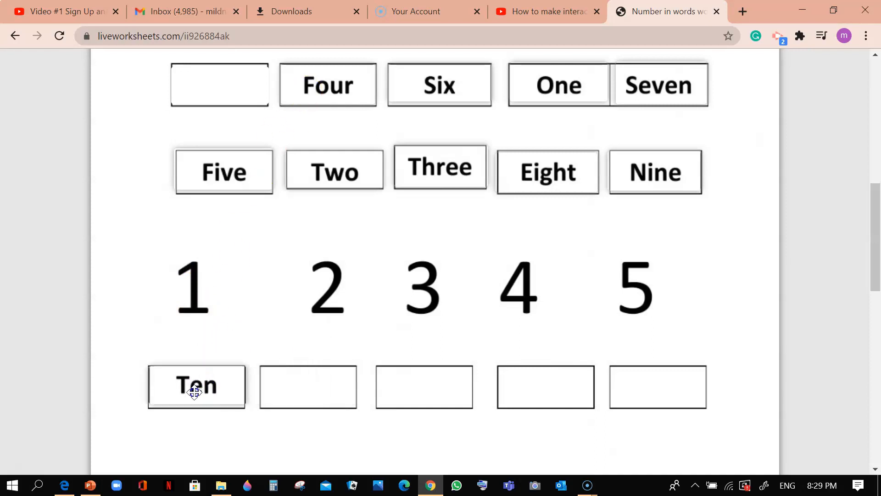
left_click_drag(356, 85, 527, 370)
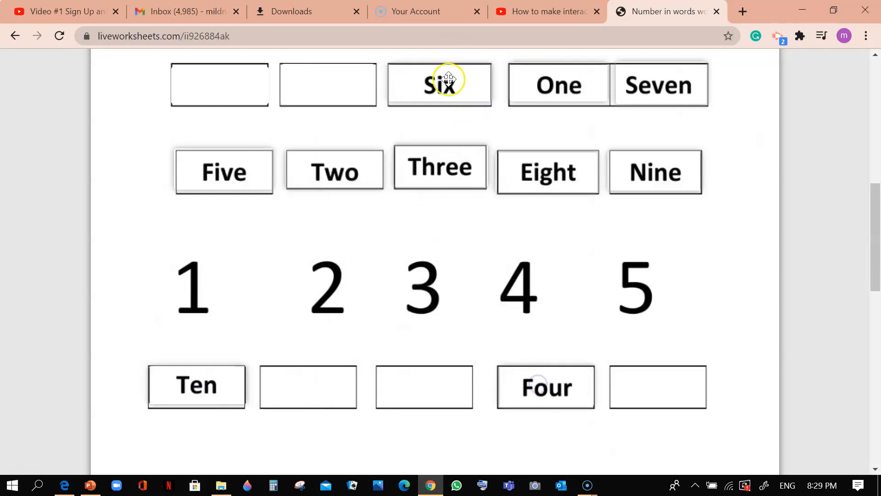
left_click_drag(449, 83, 440, 268)
left_click_drag(342, 180, 306, 398)
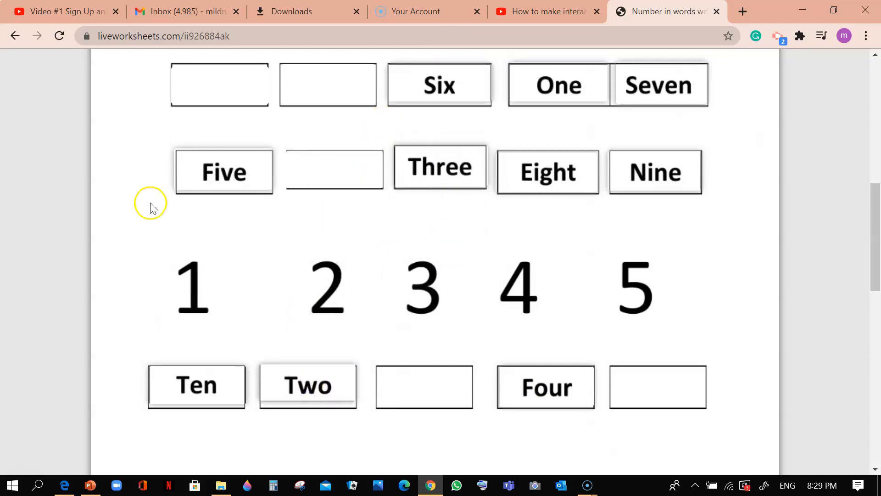
left_click_drag(583, 84, 495, 234)
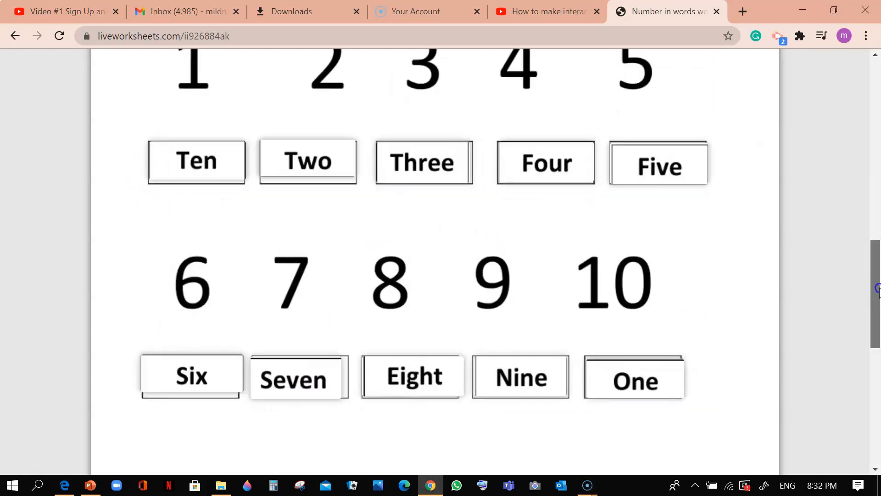
Finish the completed My Number worksheet, have its answers checked, and review the marked answers and score
left_click_drag(876, 290, 878, 345)
left_click(472, 350)
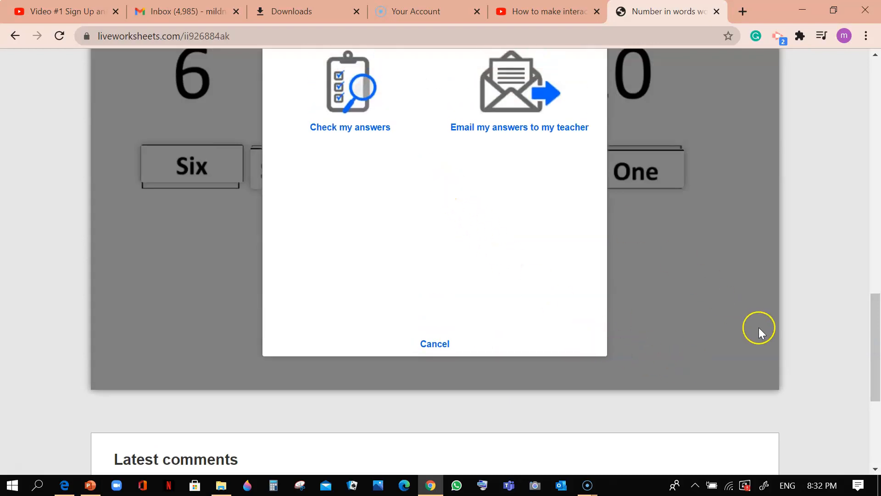
left_click_drag(871, 335, 872, 301)
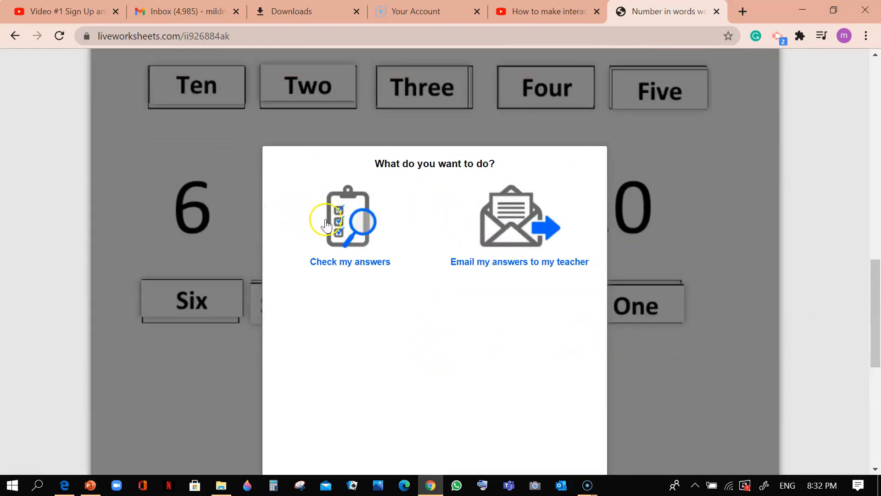
left_click(341, 221)
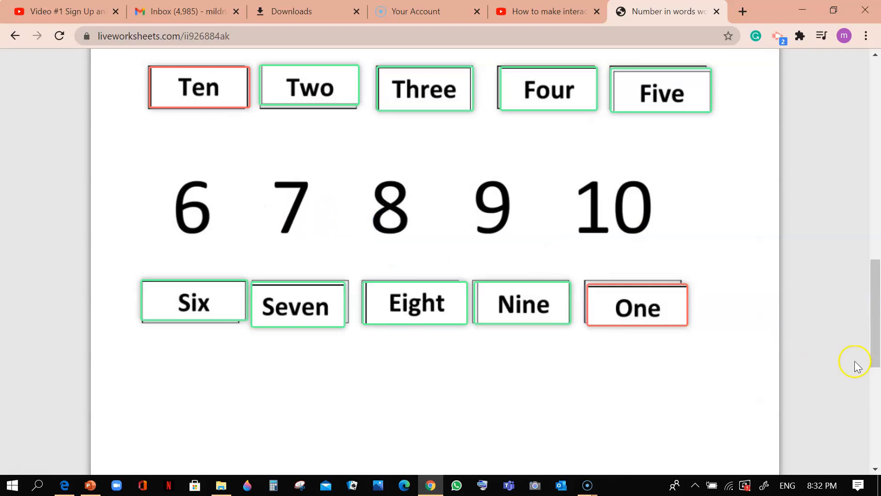
left_click_drag(872, 345, 851, 226)
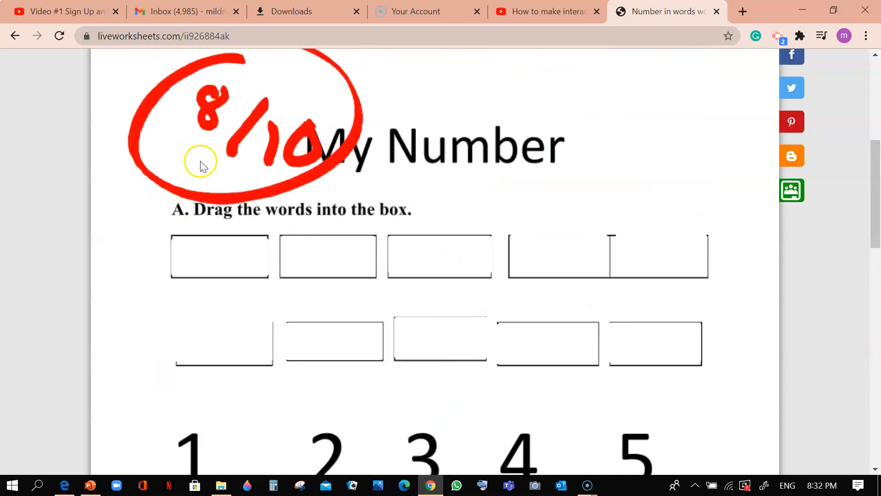
left_click_drag(877, 177, 878, 97)
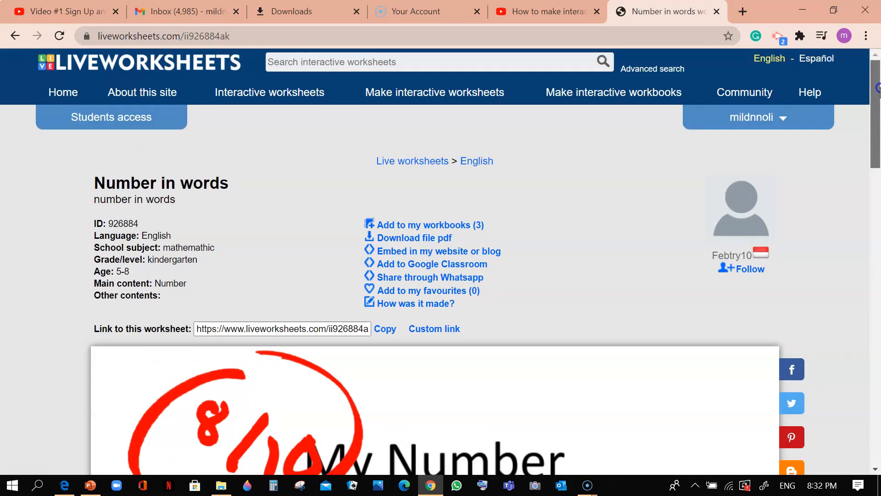